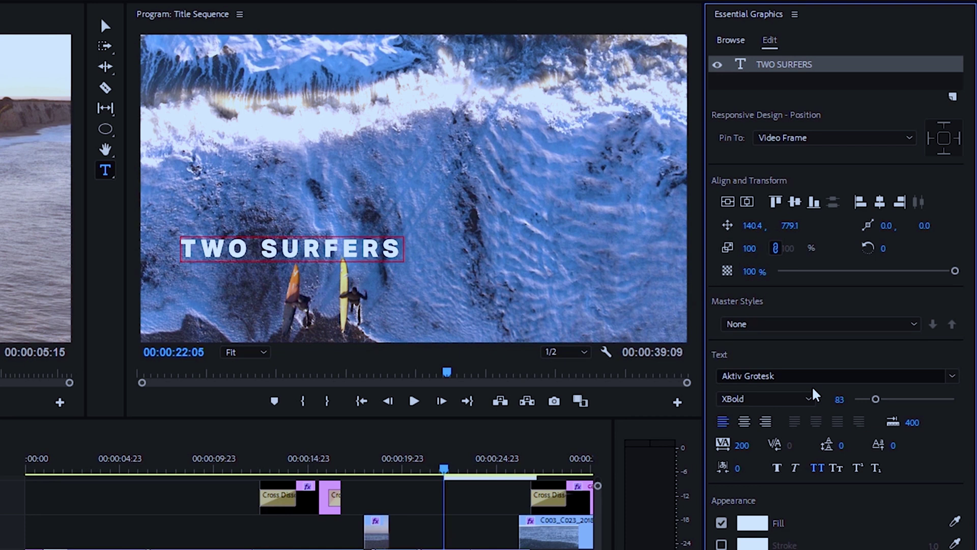
# - Keep Aktiv Grotesk, set the TWO SURFERS title to size 101, and restore tracking to 200
pyautogui.click(953, 377)
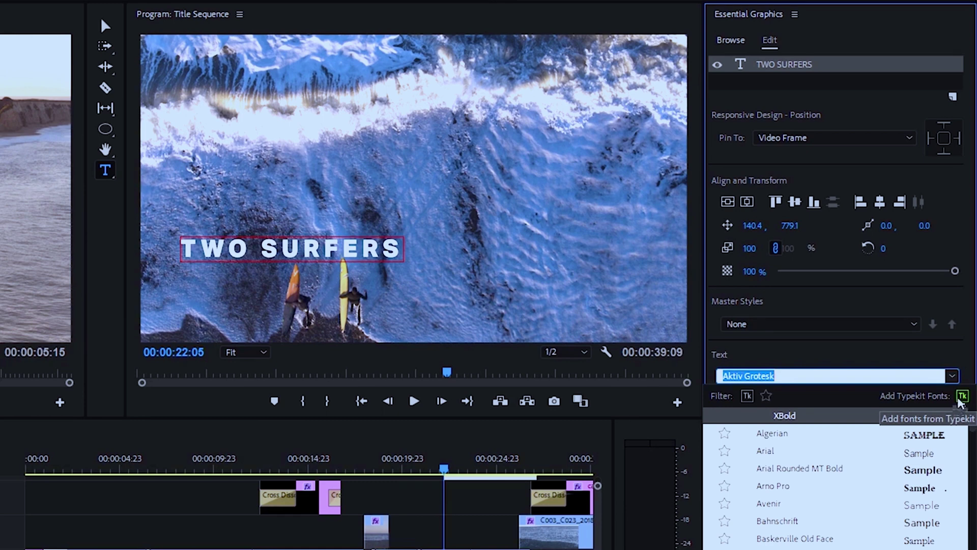
pyautogui.click(935, 358)
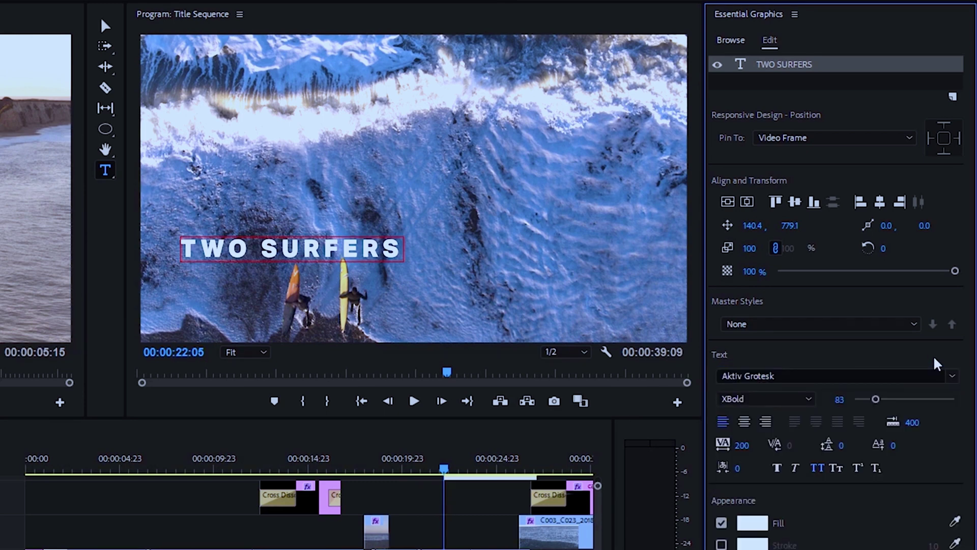
pyautogui.moveTo(876, 398); pyautogui.dragTo(879, 400)
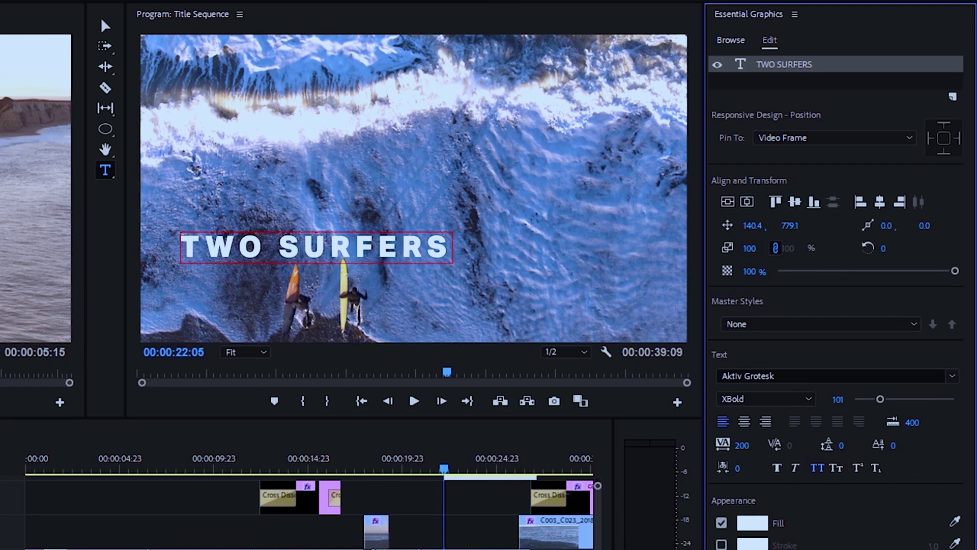
pyautogui.moveTo(741, 445); pyautogui.dragTo(779, 446)
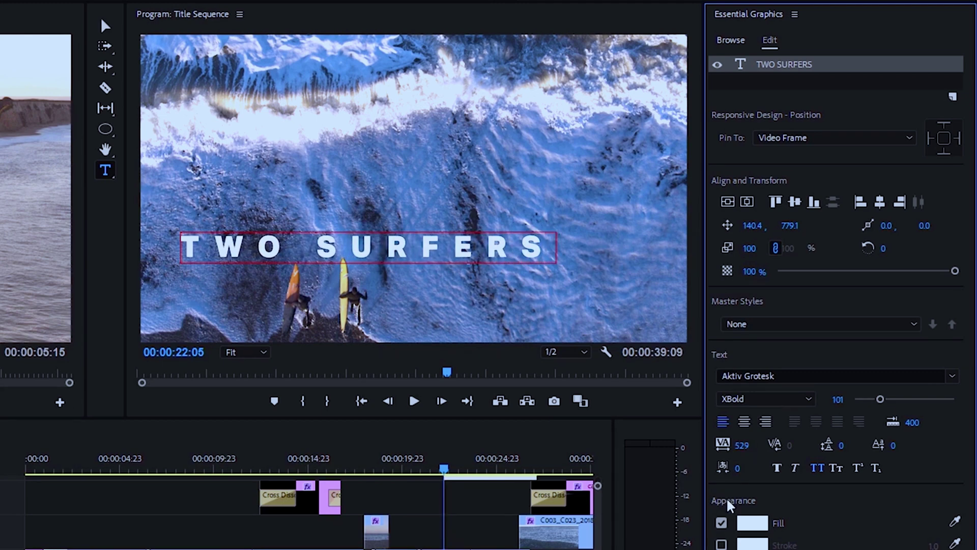
pyautogui.hotkey('ctrl', 'z')
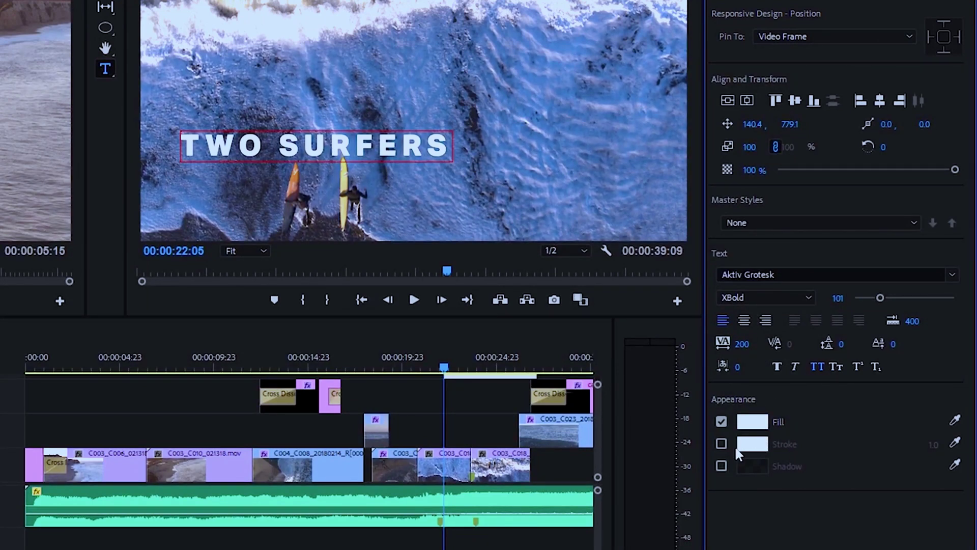
# - Add a drop shadow to the TWO SURFERS title, leaving stroke off
pyautogui.click(721, 443)
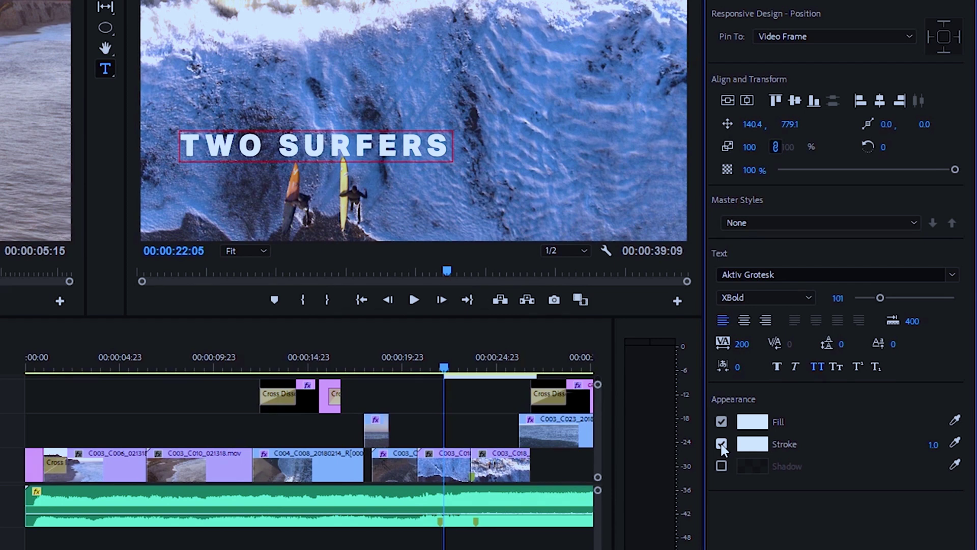
pyautogui.click(722, 444)
pyautogui.click(722, 464)
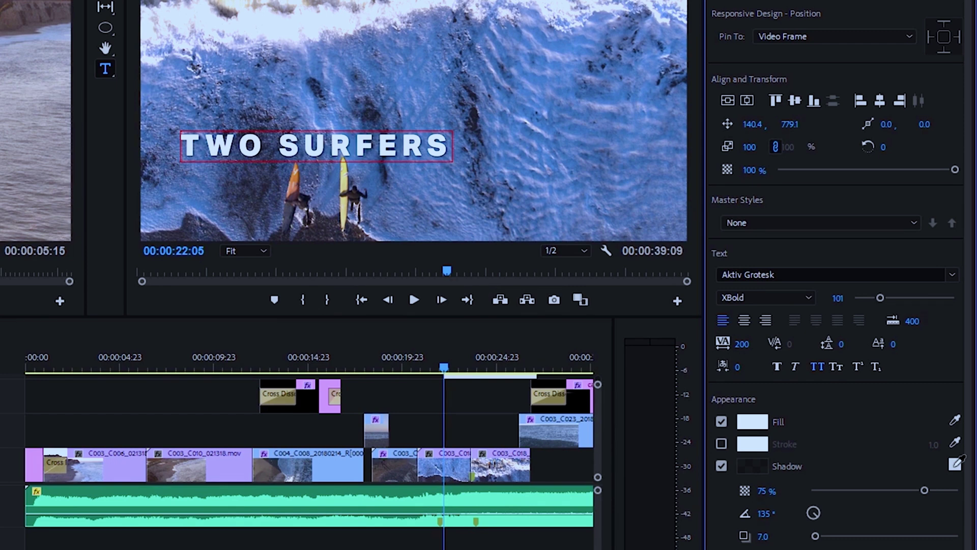
# - Change the TWO SURFERS title fill to brown 86550E
pyautogui.click(758, 425)
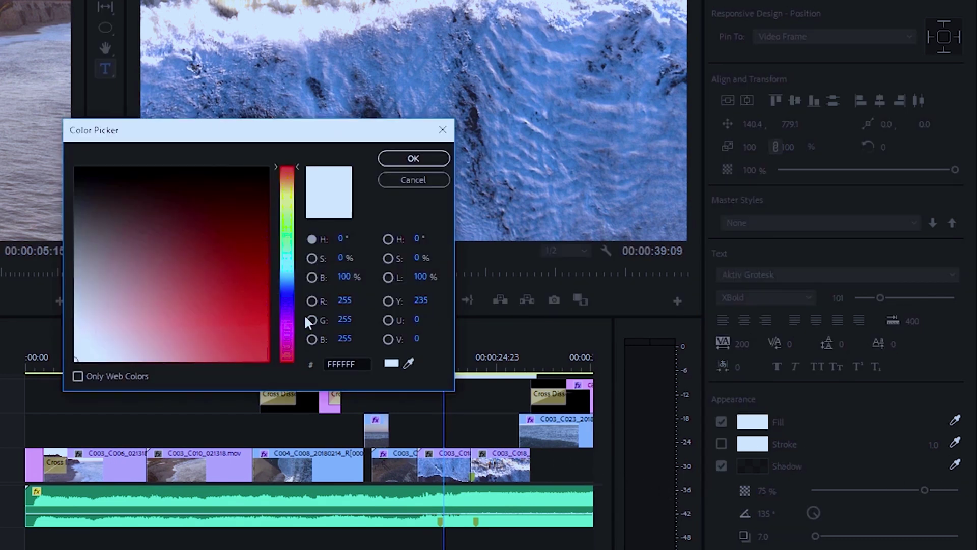
pyautogui.click(288, 186)
pyautogui.click(250, 267)
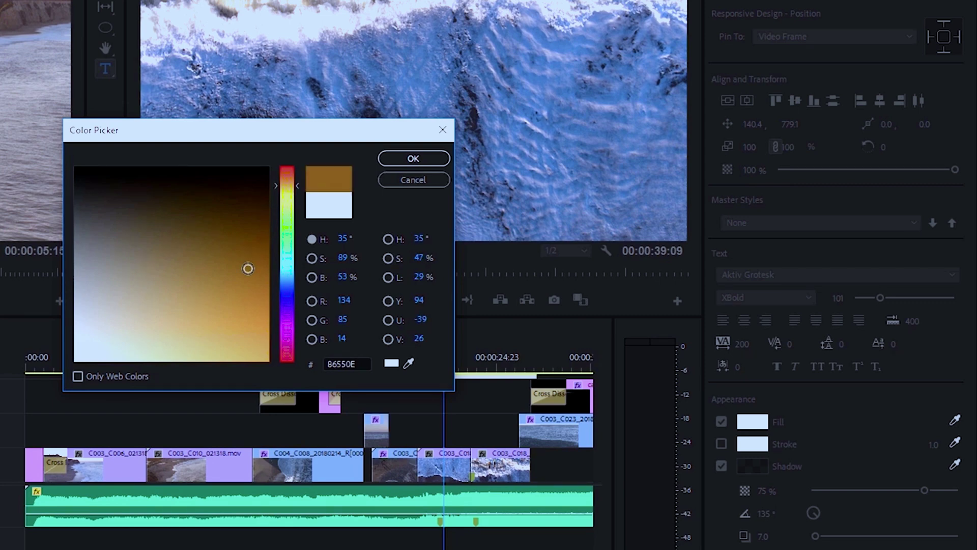
pyautogui.click(413, 158)
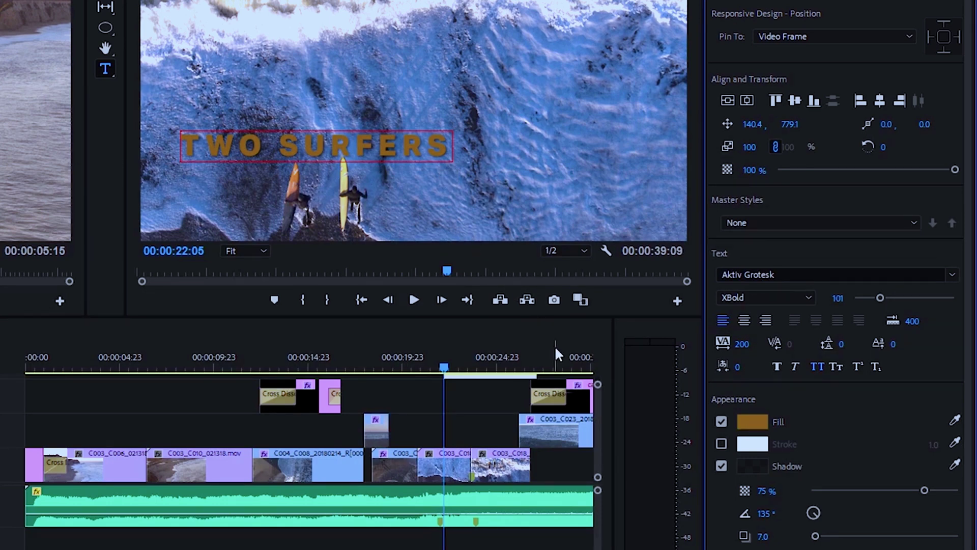
pyautogui.click(312, 367)
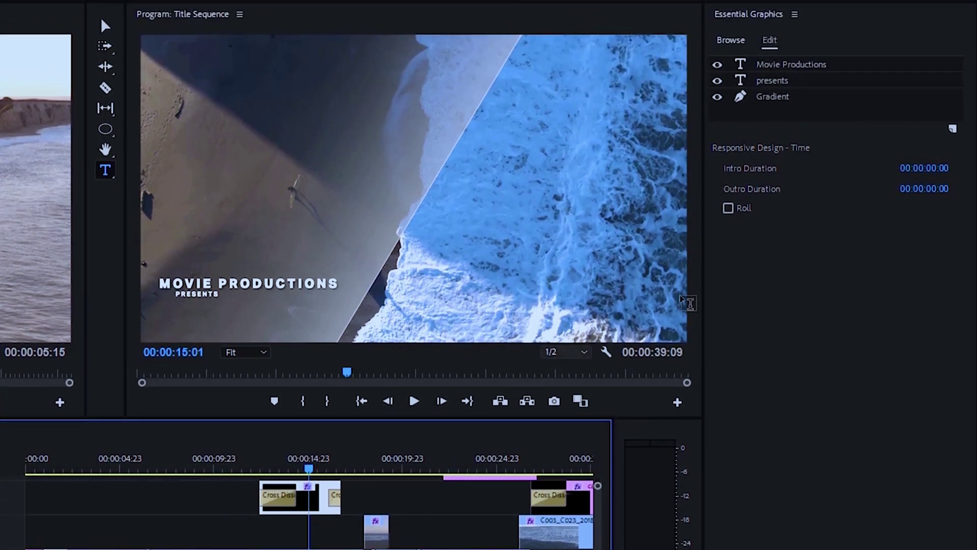
# - Save the Movie Productions text look as a master text style named Larger Text
pyautogui.click(833, 64)
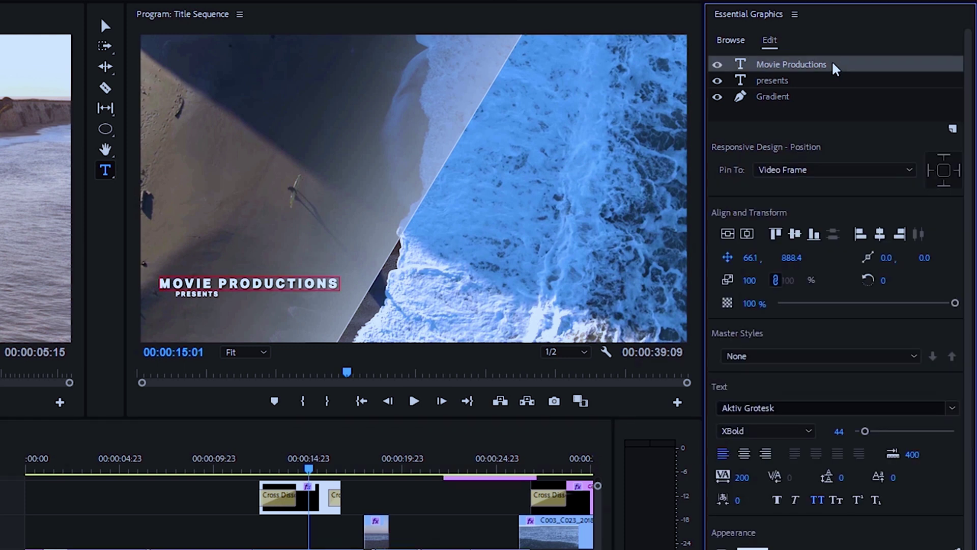
pyautogui.click(913, 356)
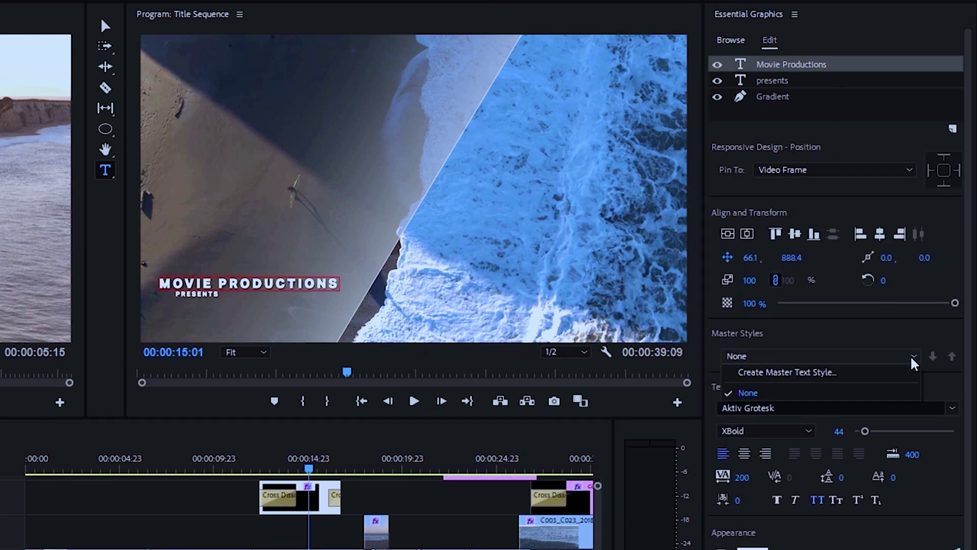
pyautogui.click(823, 375)
pyautogui.write('Larger Text')
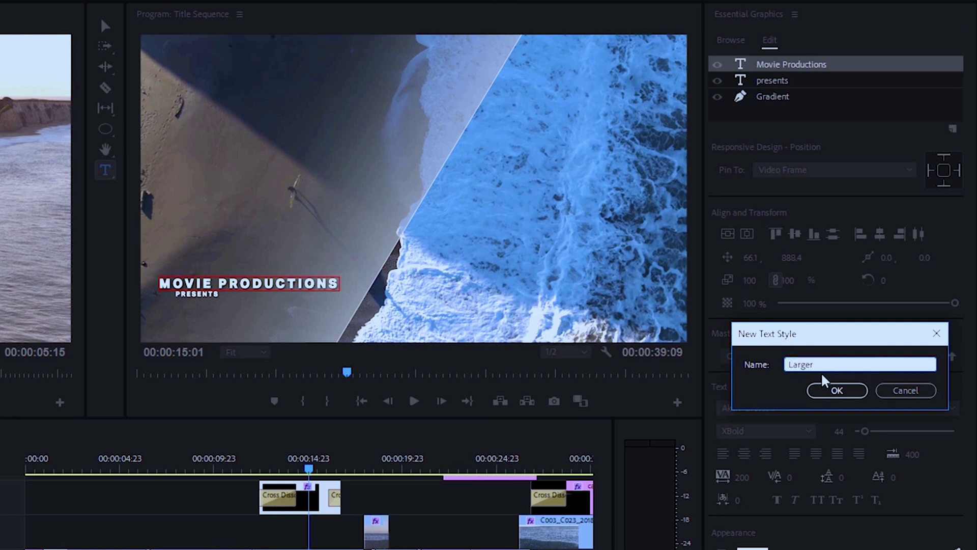
pyautogui.click(851, 389)
# - Save the presents text look as a master text style named Smaller Text
pyautogui.click(780, 80)
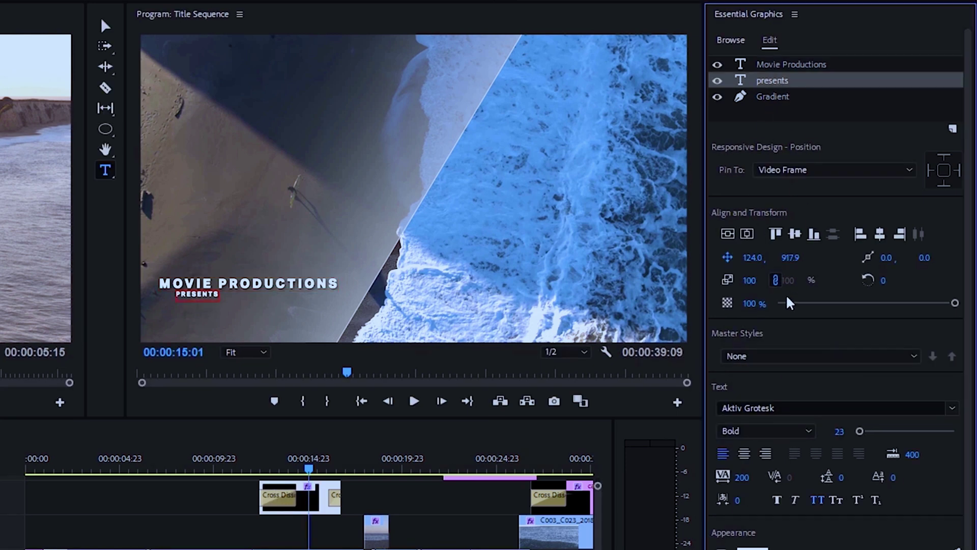
pyautogui.click(909, 358)
pyautogui.click(851, 372)
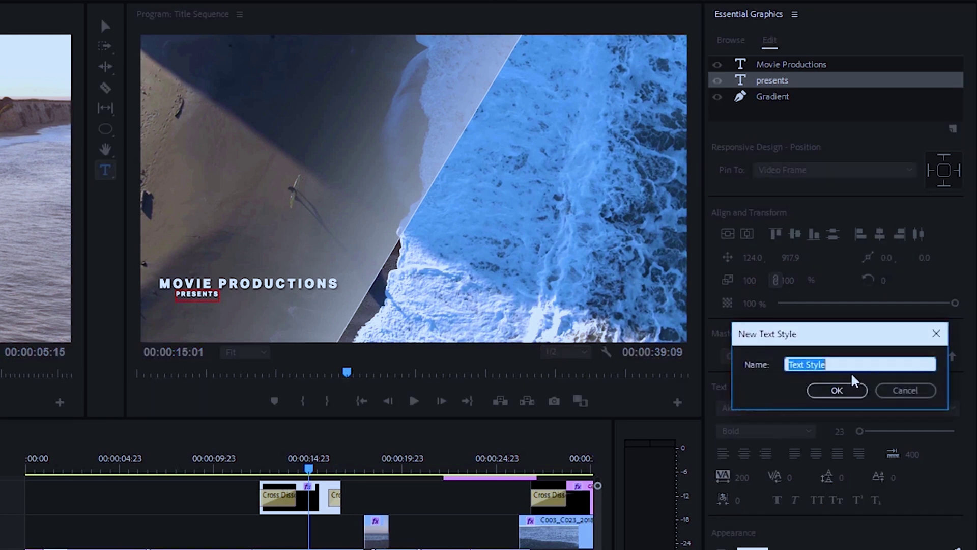
pyautogui.write('Smaller T')
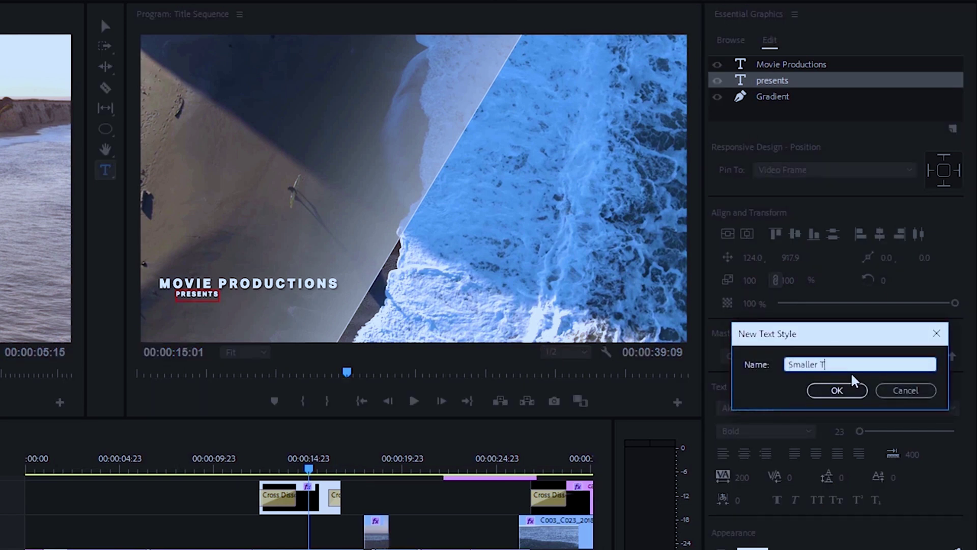
pyautogui.write('ext')
pyautogui.press('Return')
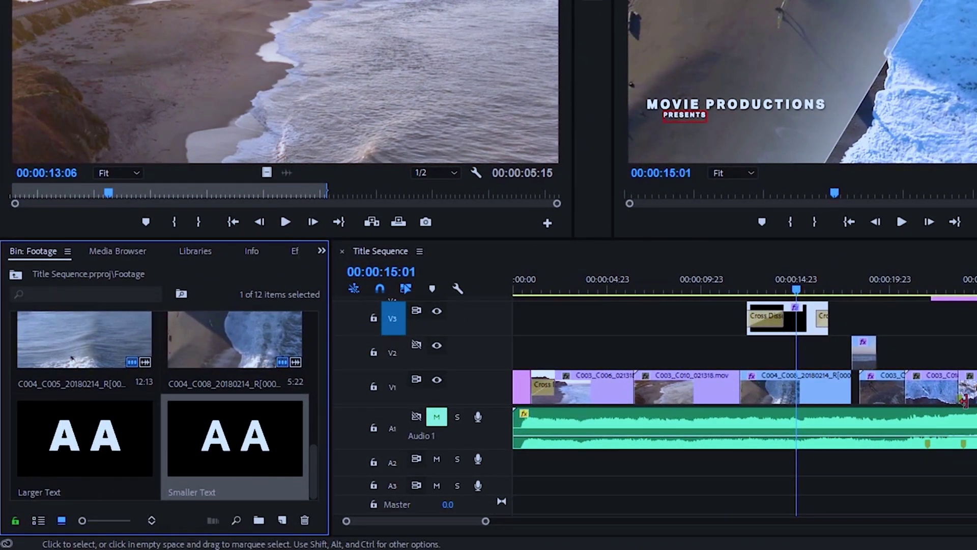
# - Select the TWO SURFERS text layer and apply the Larger Text master style to it
pyautogui.scroll(3, 743, 357)
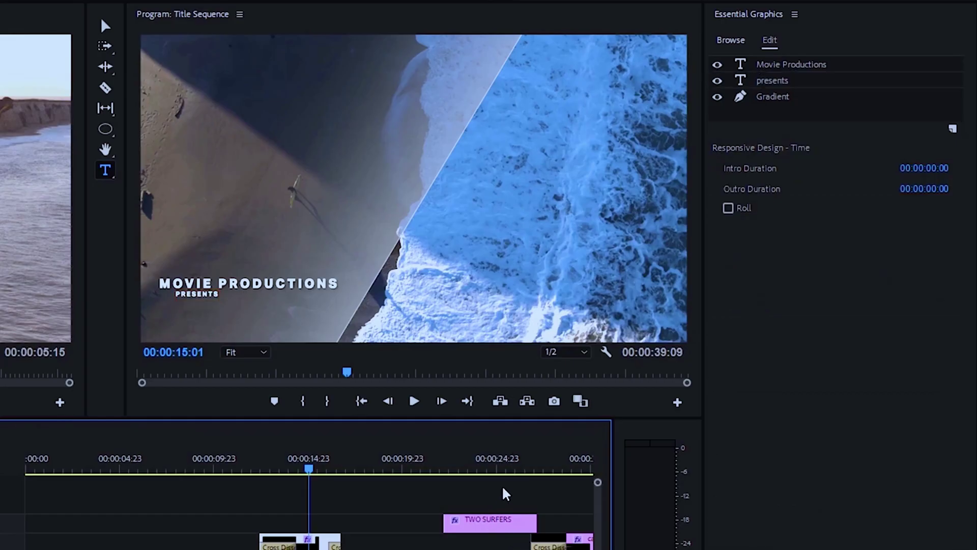
pyautogui.moveTo(484, 463); pyautogui.dragTo(469, 464)
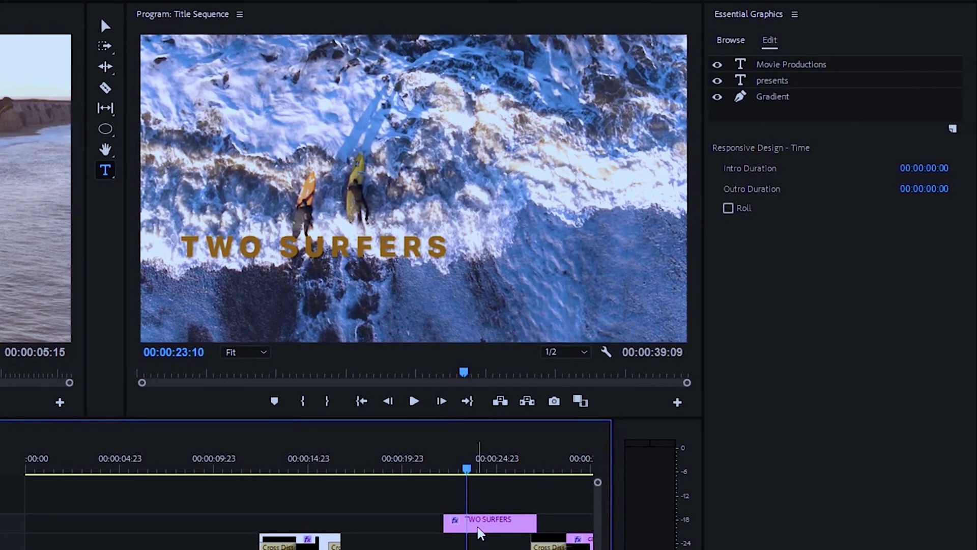
pyautogui.click(478, 527)
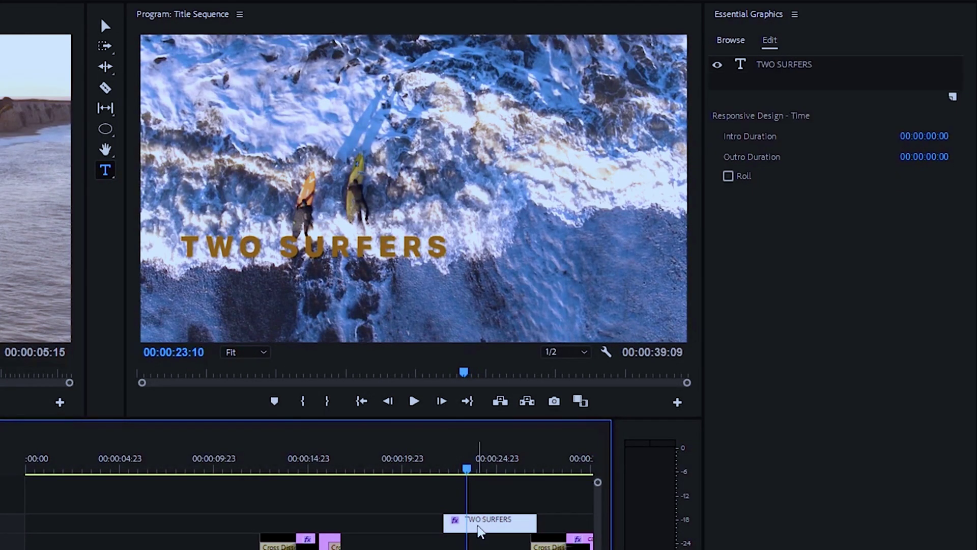
pyautogui.click(793, 65)
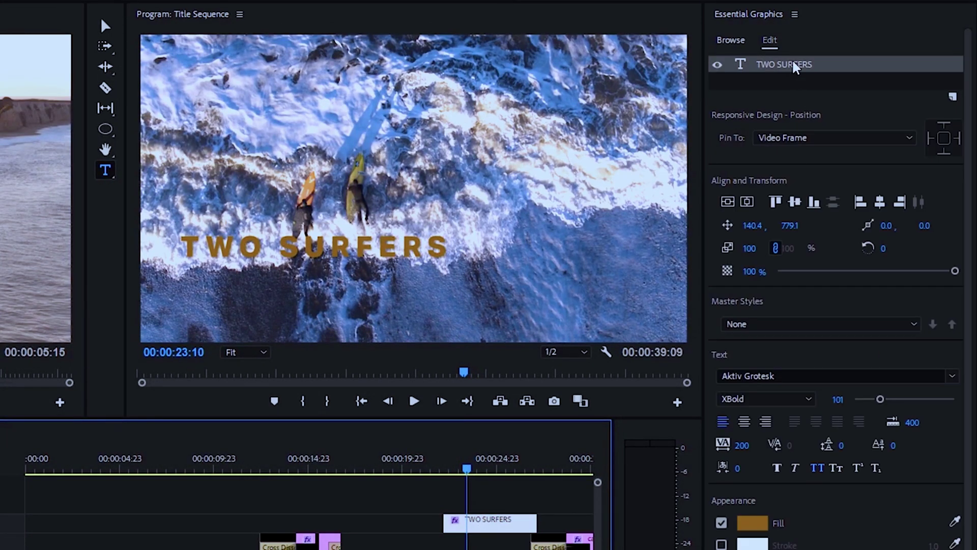
pyautogui.click(913, 322)
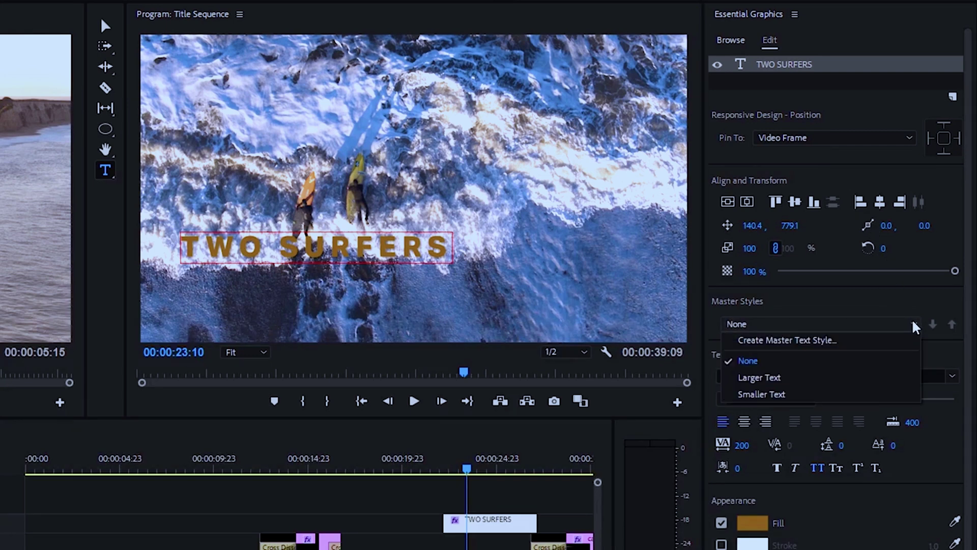
pyautogui.click(776, 379)
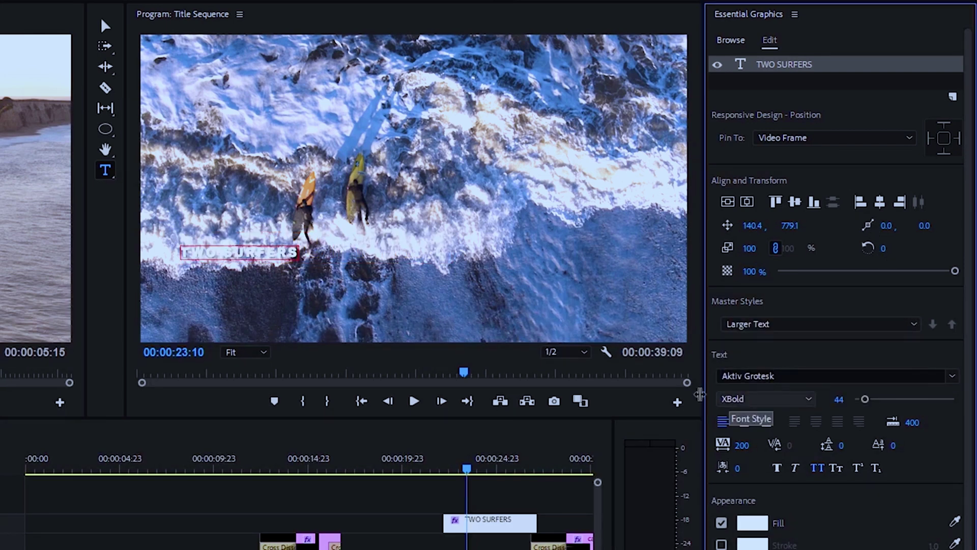
pyautogui.click(106, 170)
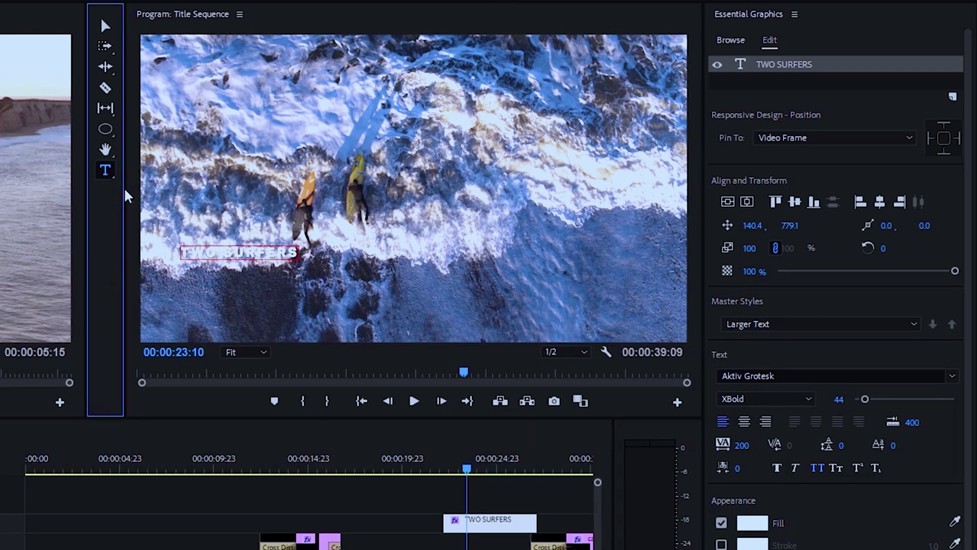
# - Add a new text layer reading 'OUT AT SEA' in the Program monitor
pyautogui.click(267, 163)
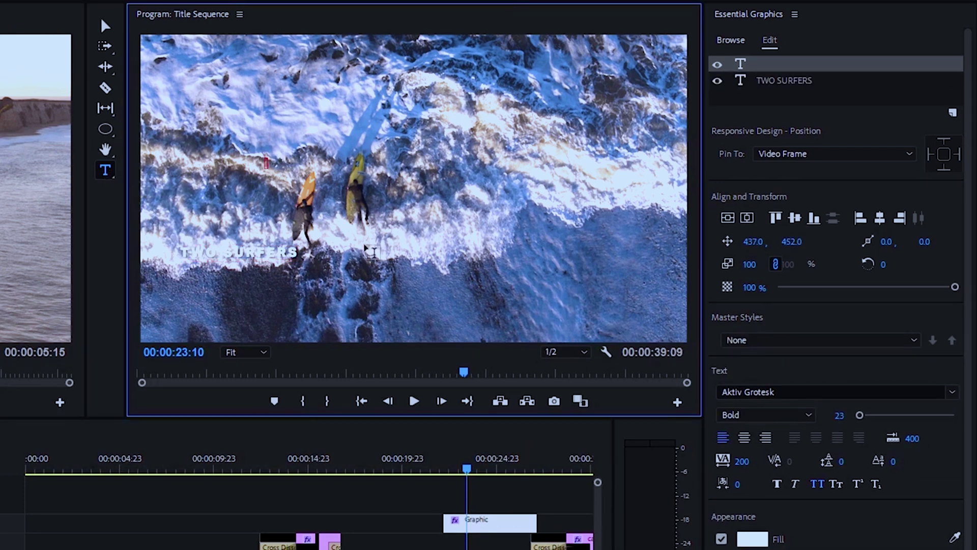
pyautogui.write('oUT AT SEA')
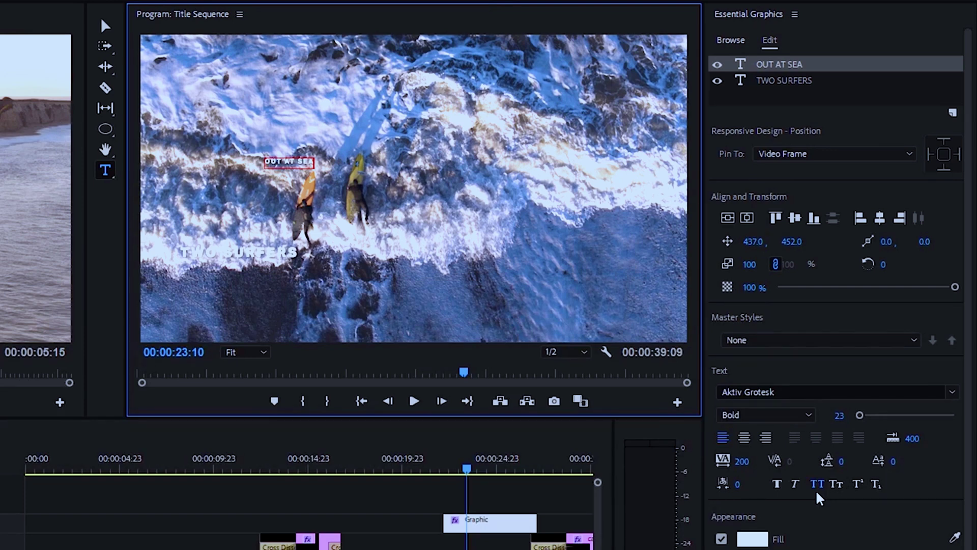
pyautogui.click(106, 26)
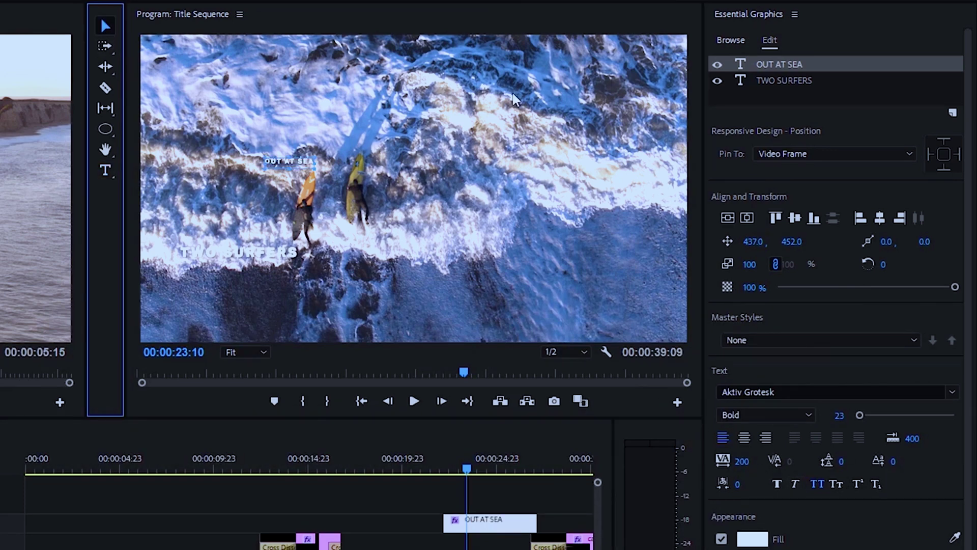
pyautogui.click(764, 66)
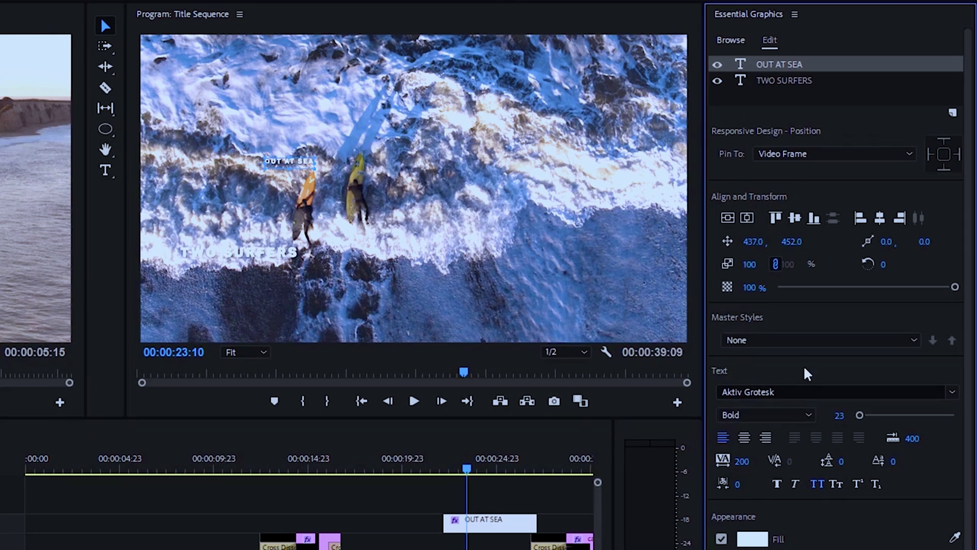
# - Apply the Smaller Text master style to OUT AT SEA and place it below TWO SURFERS
pyautogui.click(918, 337)
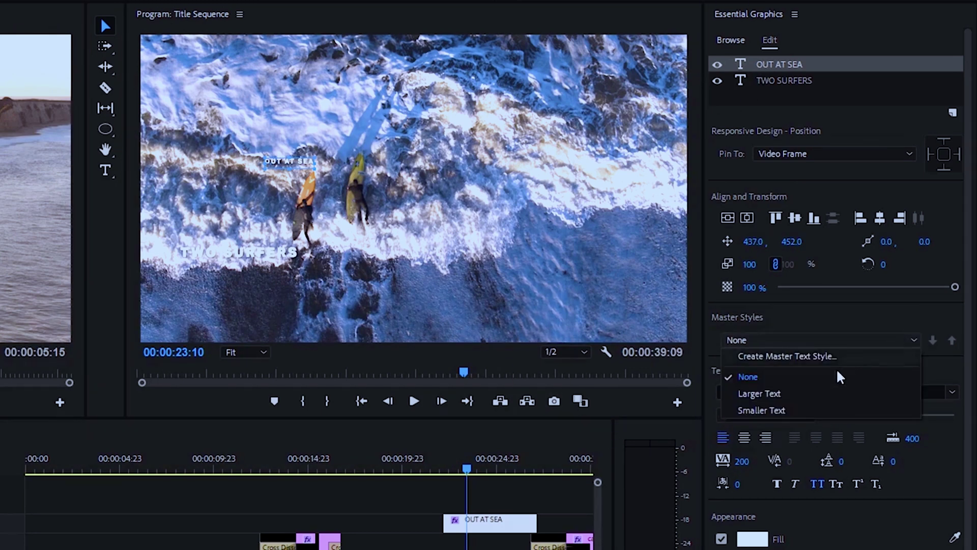
pyautogui.click(773, 409)
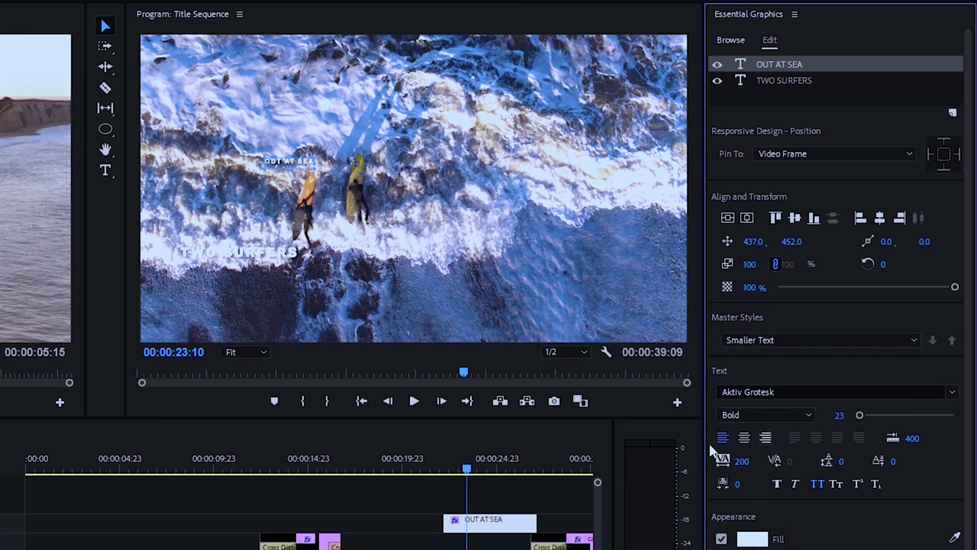
pyautogui.moveTo(307, 163); pyautogui.dragTo(306, 164)
pyautogui.moveTo(291, 213); pyautogui.dragTo(225, 269)
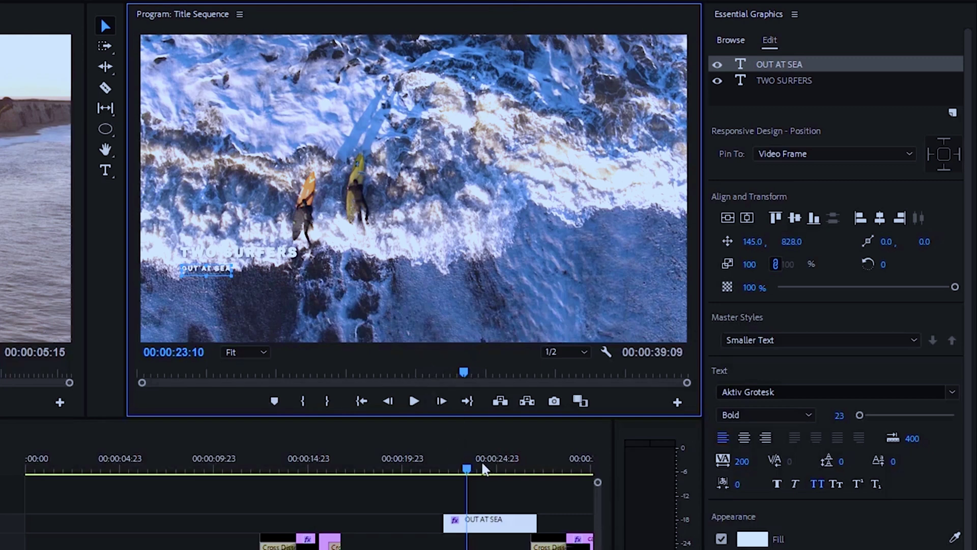
pyautogui.moveTo(465, 466); pyautogui.dragTo(460, 466)
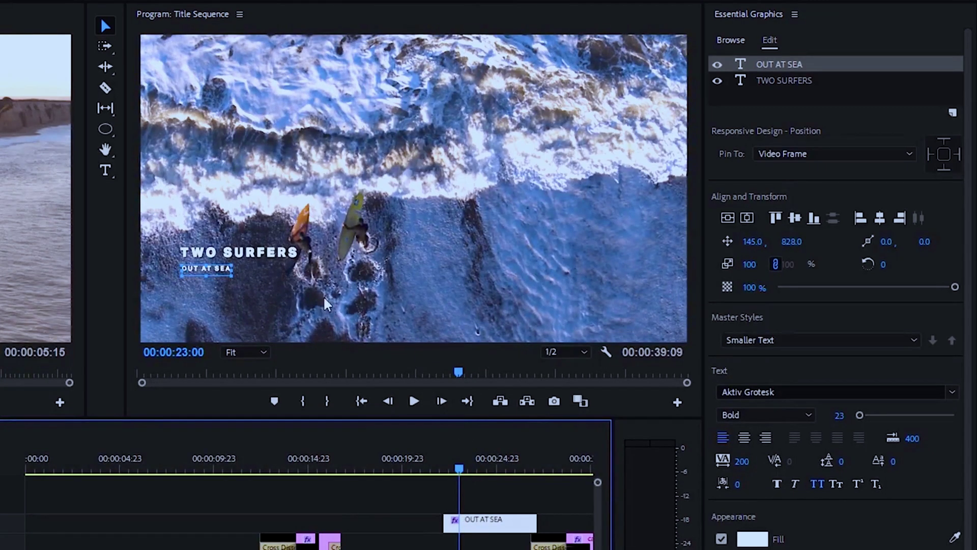
# - Draw a rectangle shape overlapping the frame's left side, with the monitor zoomed to 10%
pyautogui.click(107, 129)
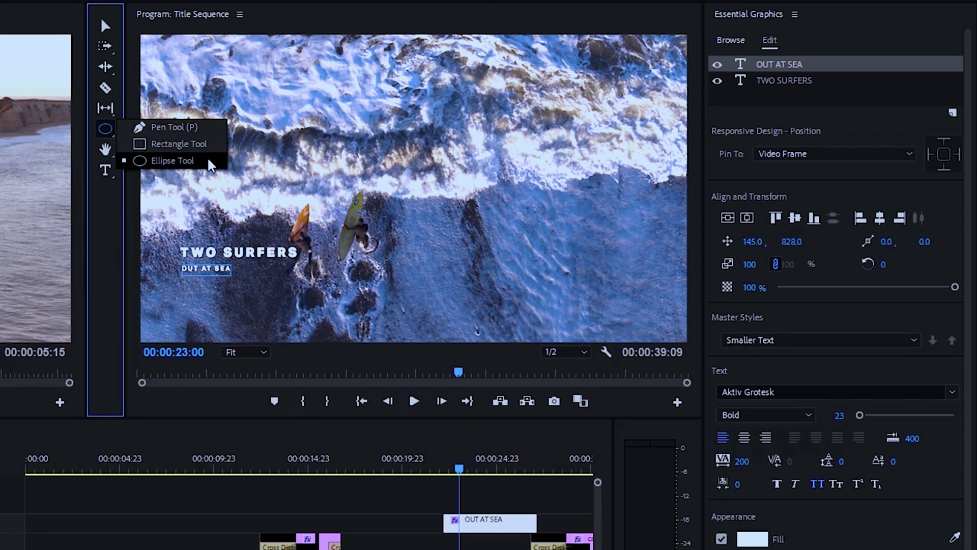
pyautogui.click(213, 148)
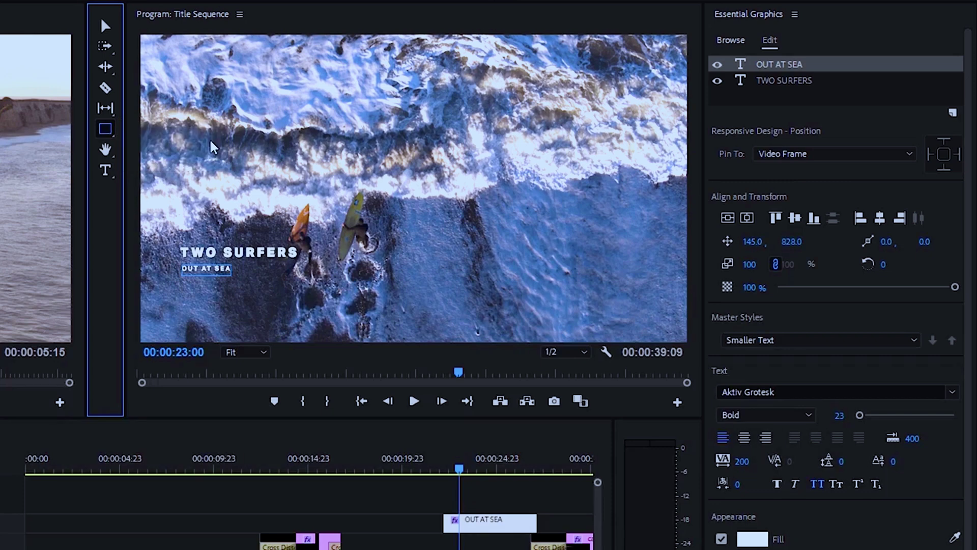
pyautogui.click(254, 352)
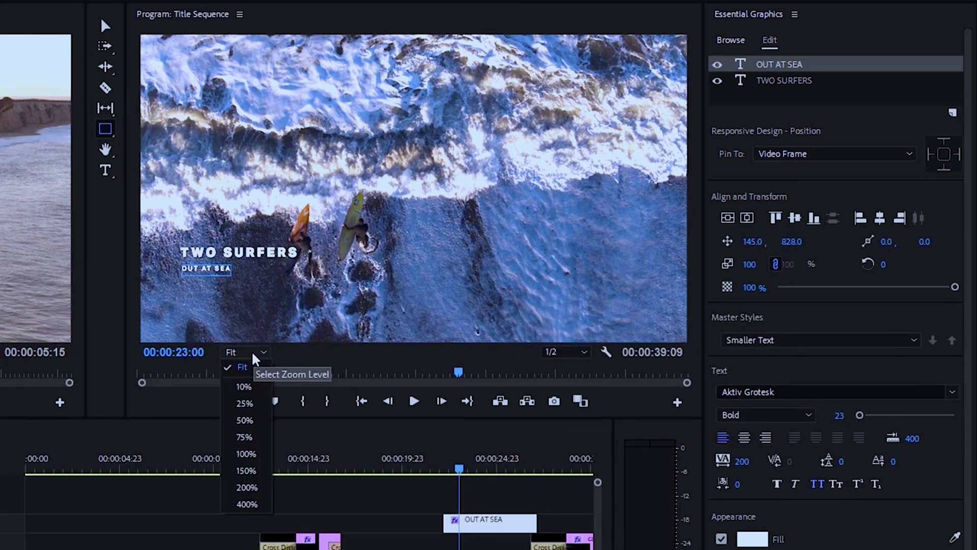
pyautogui.press('Escape')
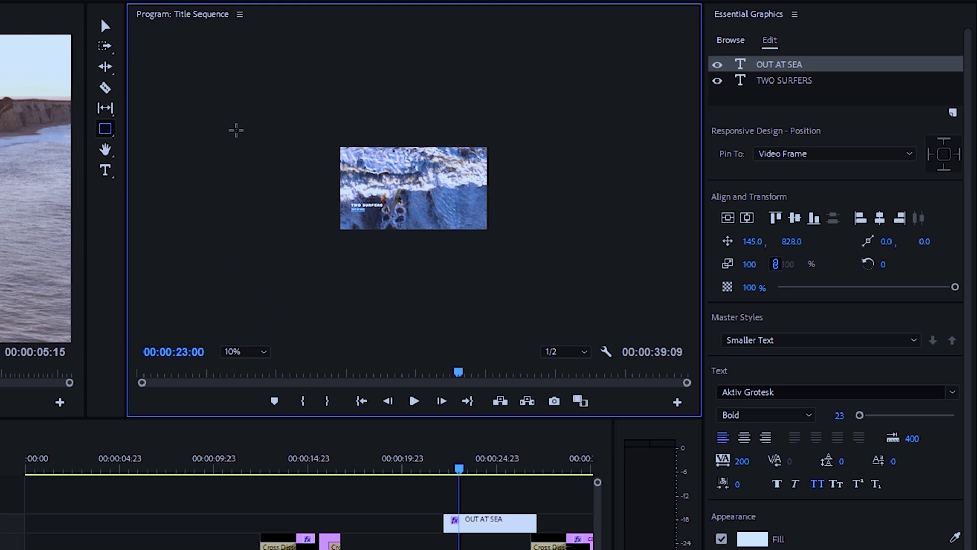
pyautogui.moveTo(264, 121)
pyautogui.mouseDown()
pyautogui.moveTo(424, 277)
pyautogui.moveTo(415, 280)
pyautogui.mouseUp()
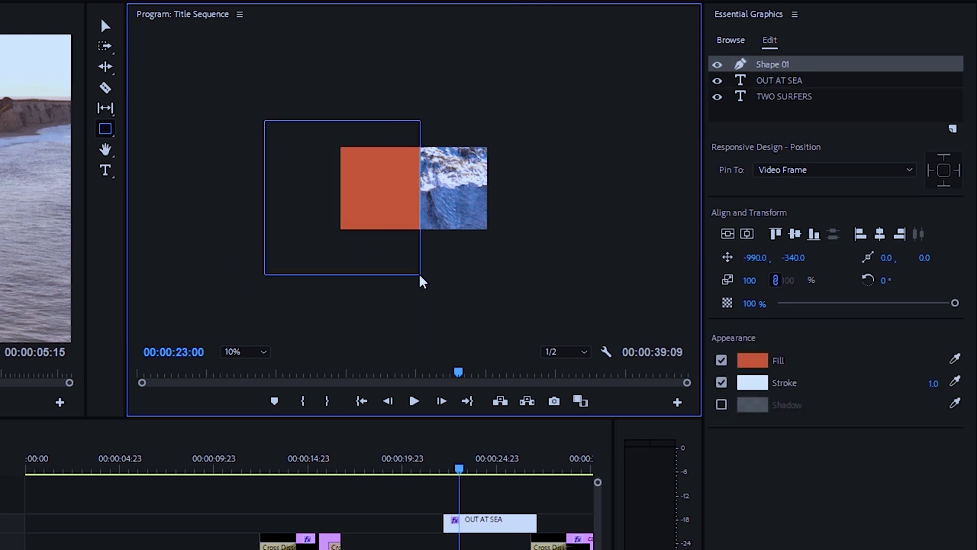
pyautogui.click(263, 352)
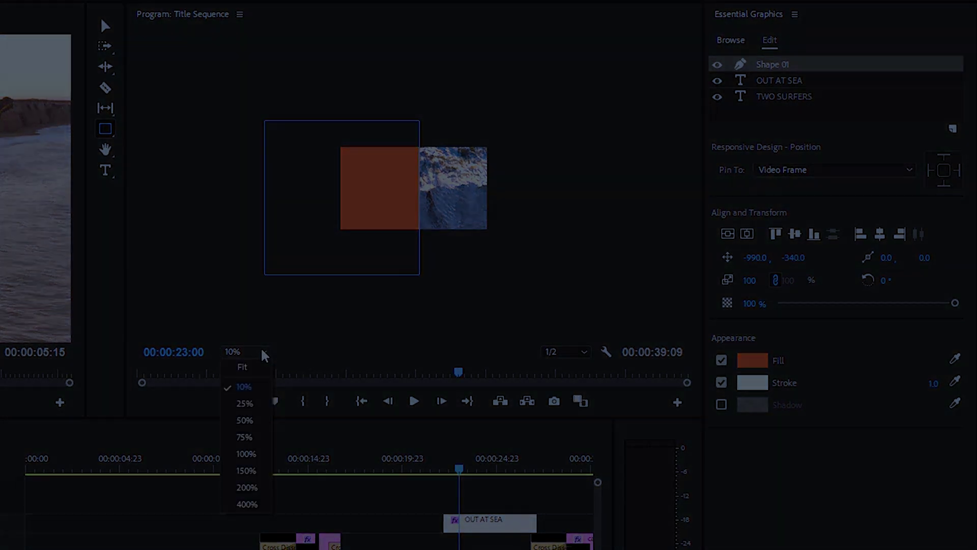